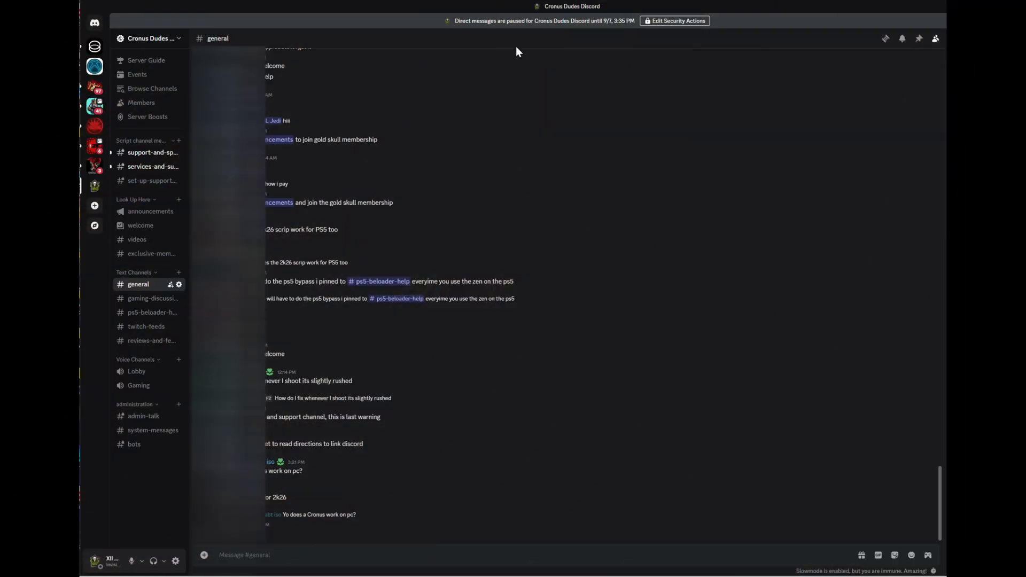
# Step: Move from #announcements to the #services-and-support channel in the Cronus Dudes Discord server
pyautogui.click(143, 212)
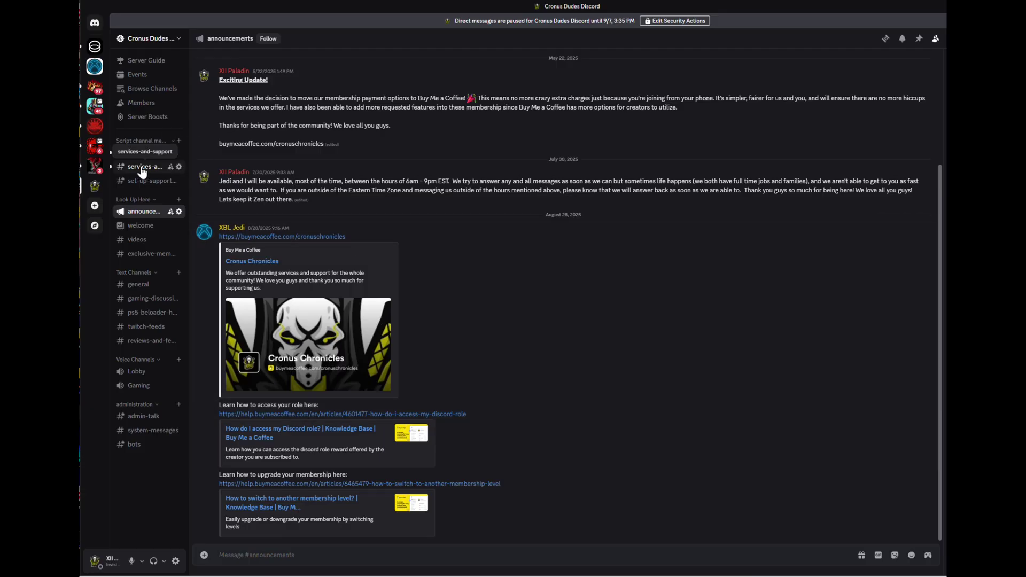
pyautogui.click(142, 169)
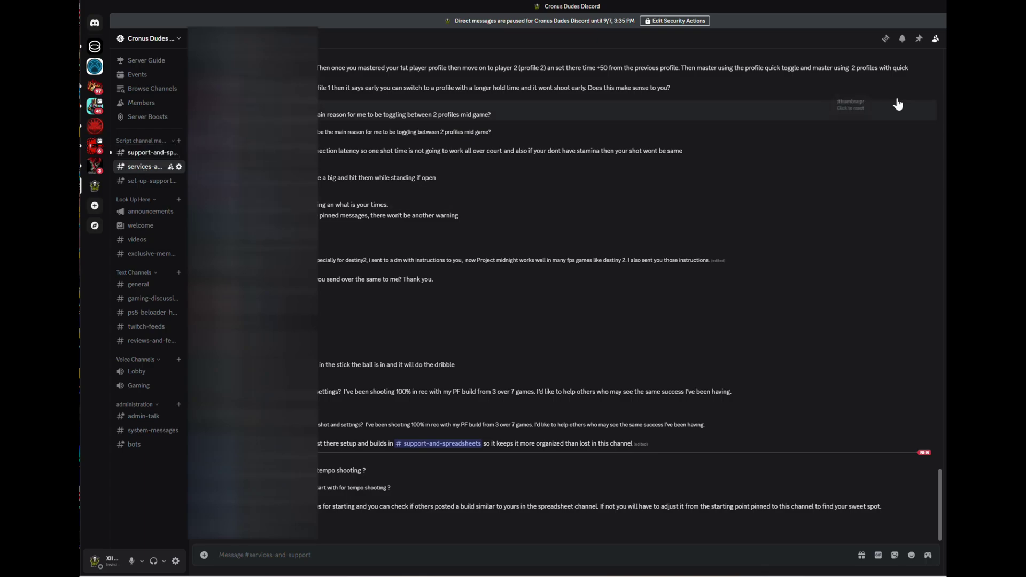
# Step: Download Project_B-Ball_32bit_3.6.gpc from the channel's pinned messages, then close the browser window
pyautogui.click(918, 40)
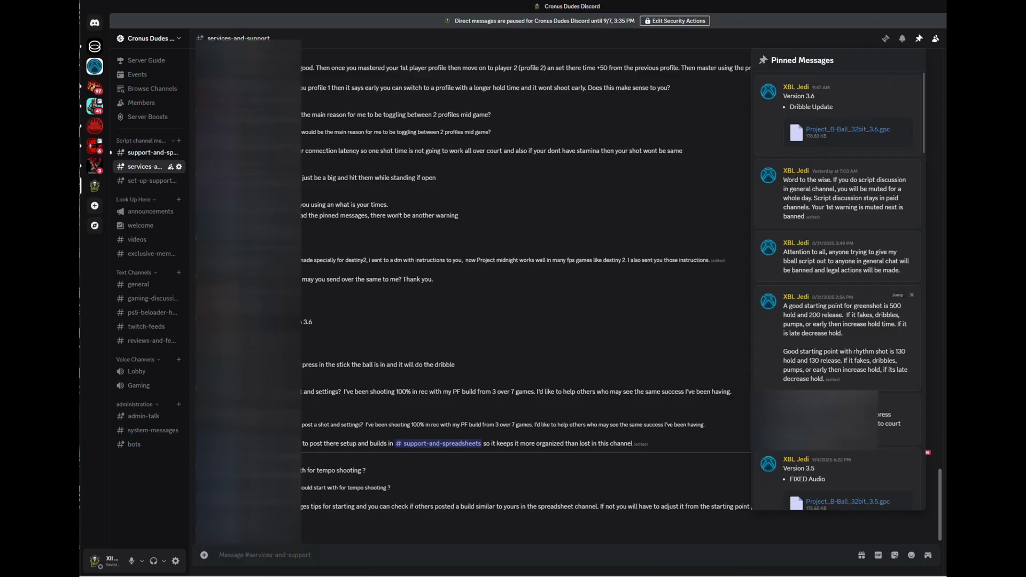
pyautogui.scroll(-8, 831, 400)
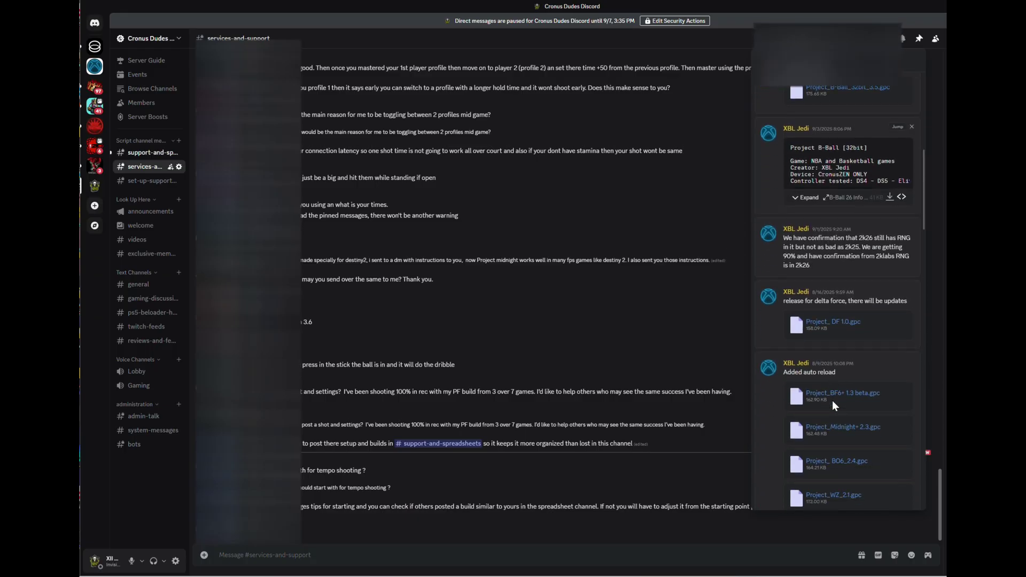
pyautogui.scroll(10, 832, 399)
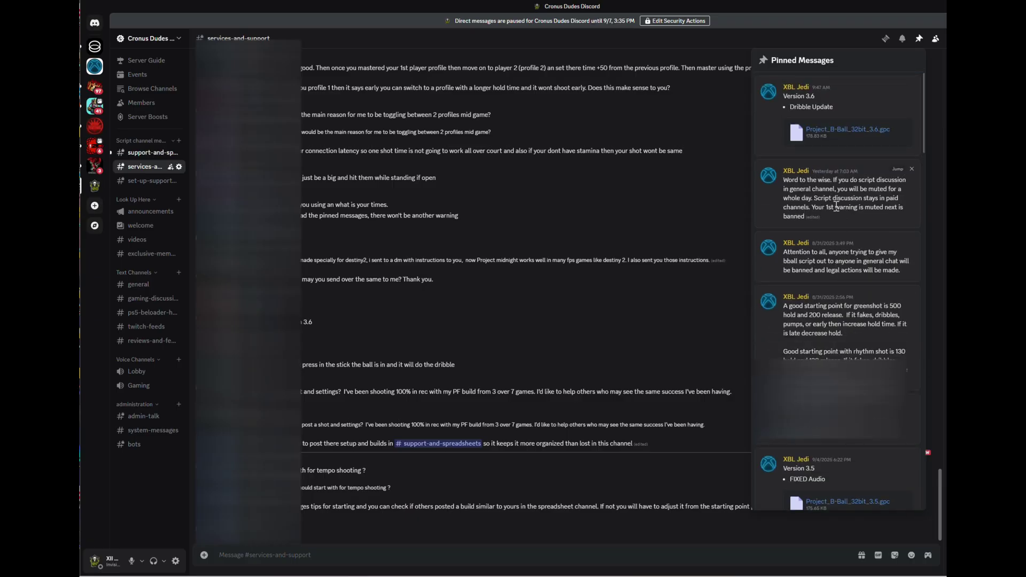
pyautogui.click(840, 131)
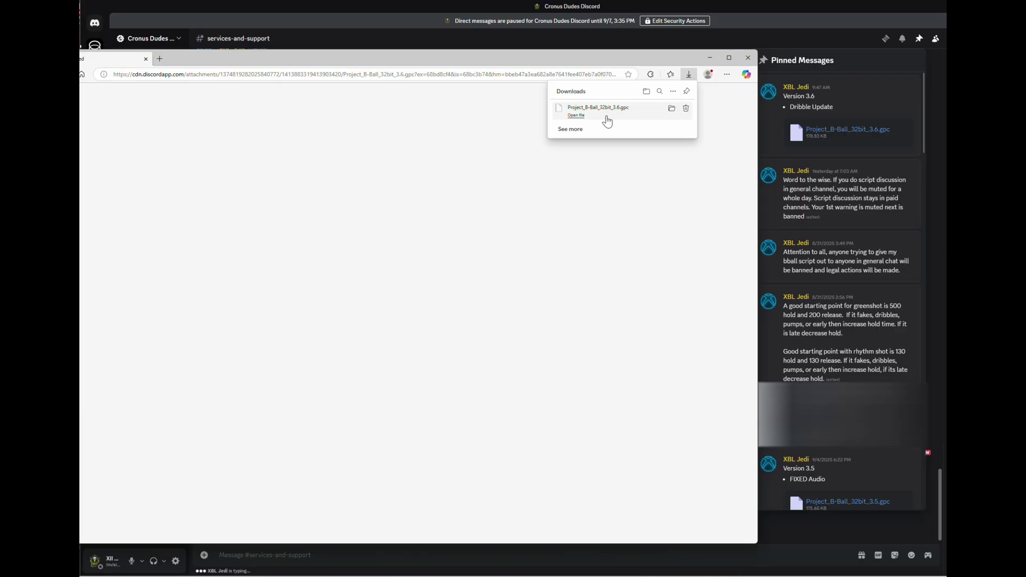
pyautogui.moveTo(494, 60); pyautogui.dragTo(577, 58)
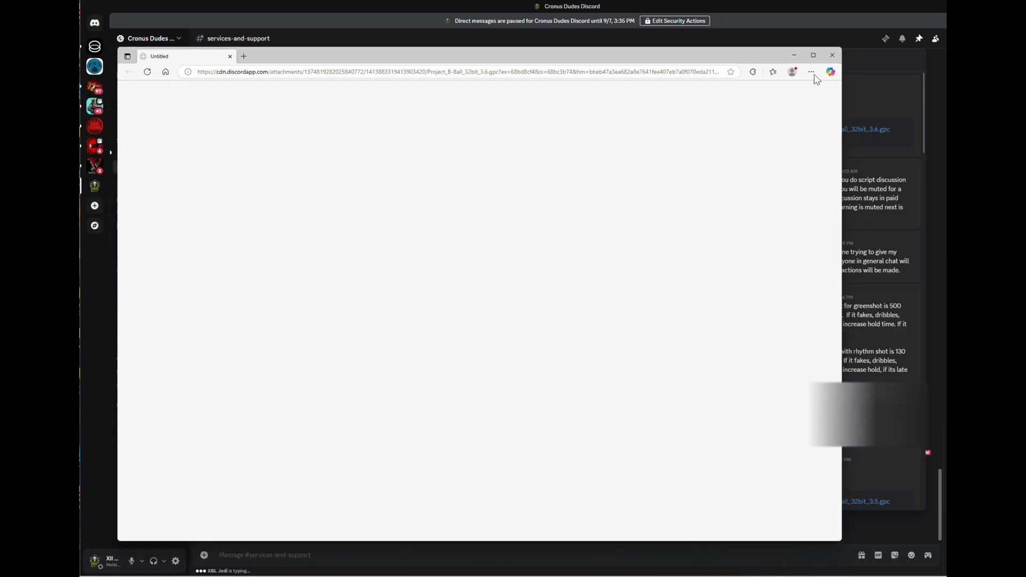
pyautogui.click(831, 56)
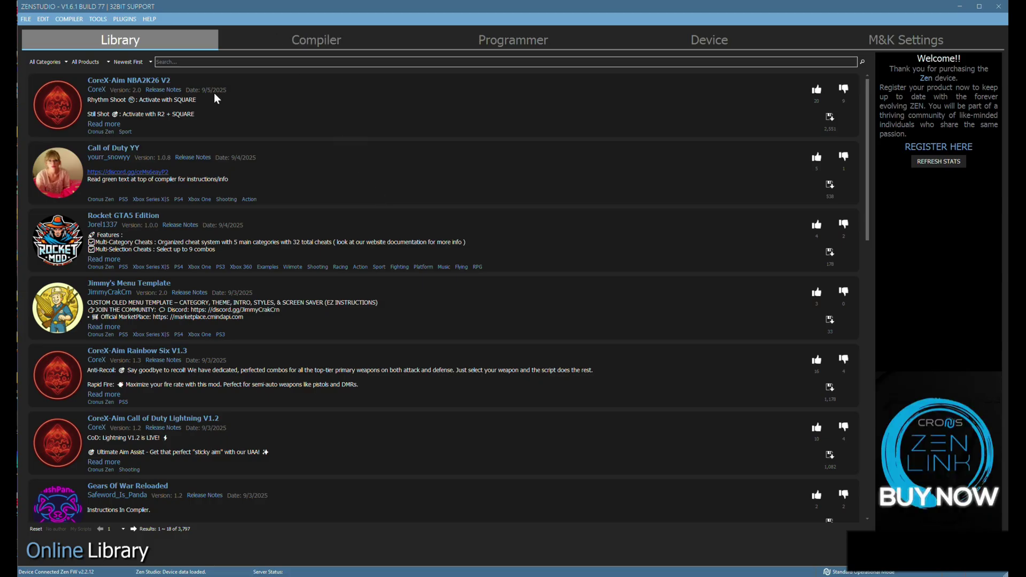
# Step: Open Zen Studio's FILE menu from the Online Library view
pyautogui.click(25, 19)
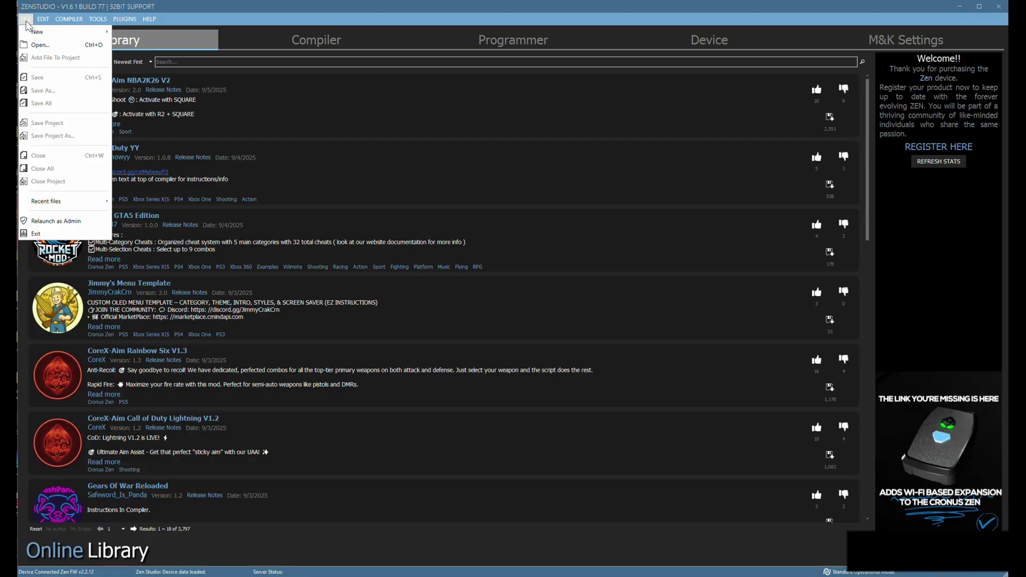
# Step: Open Project_B-Ball_32bit_3.6.gpc from Latest scripts updates 2025 in the compiler
pyautogui.click(45, 47)
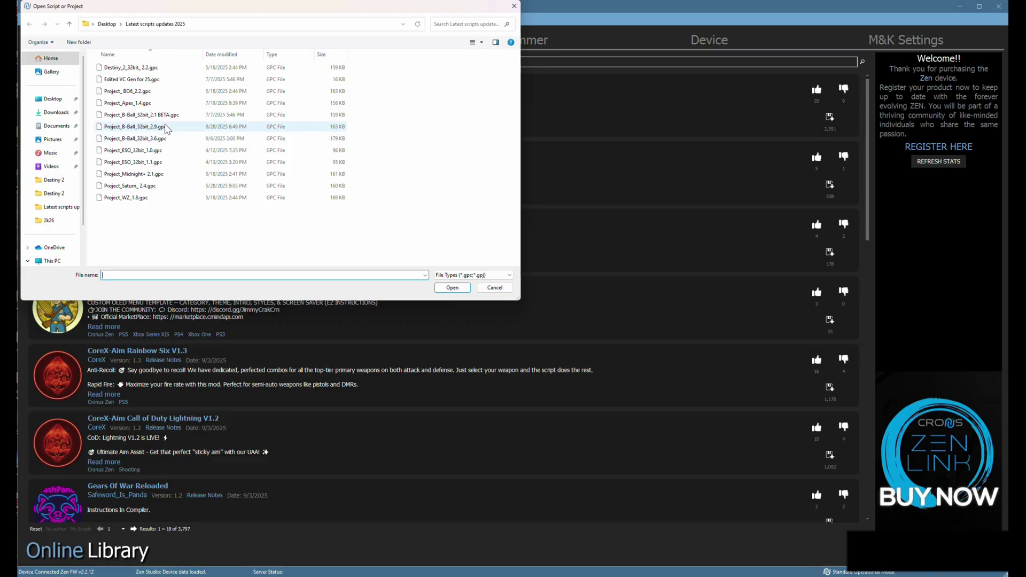
pyautogui.click(155, 139)
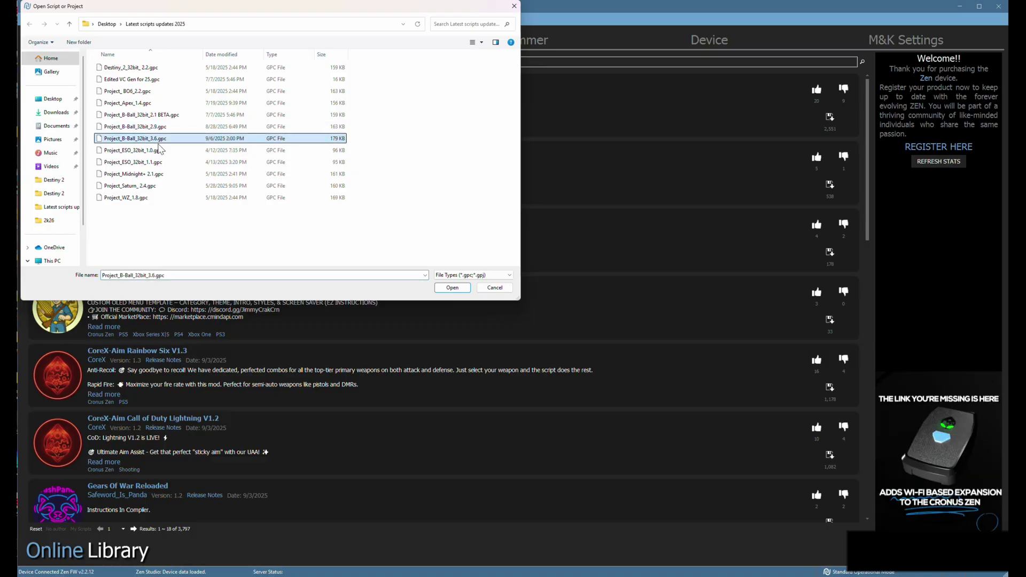
pyautogui.click(452, 287)
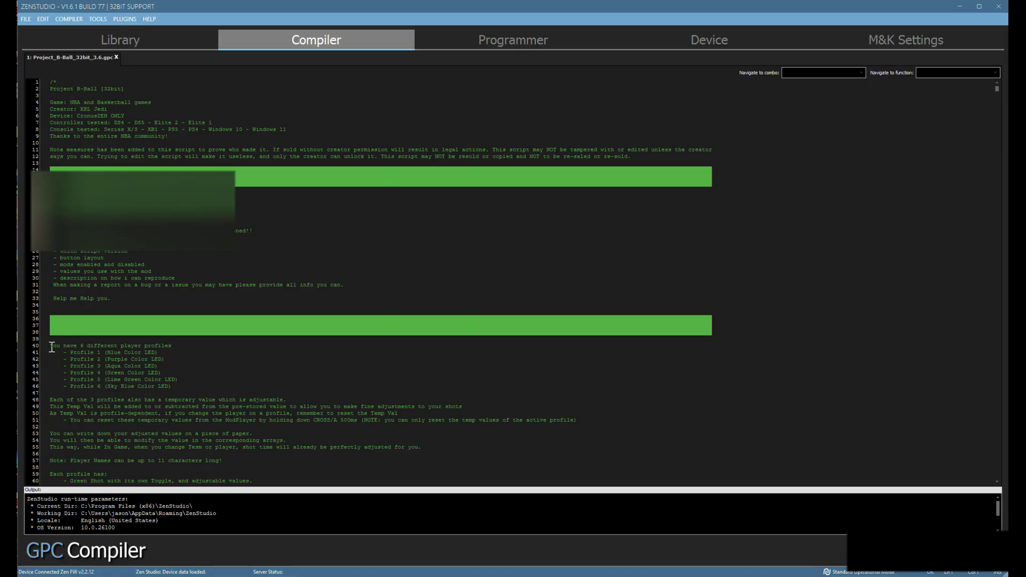
# Step: Review the script's player profiles and warning note in the compiler, then bring up File Explorer
pyautogui.moveTo(50, 345); pyautogui.dragTo(173, 386)
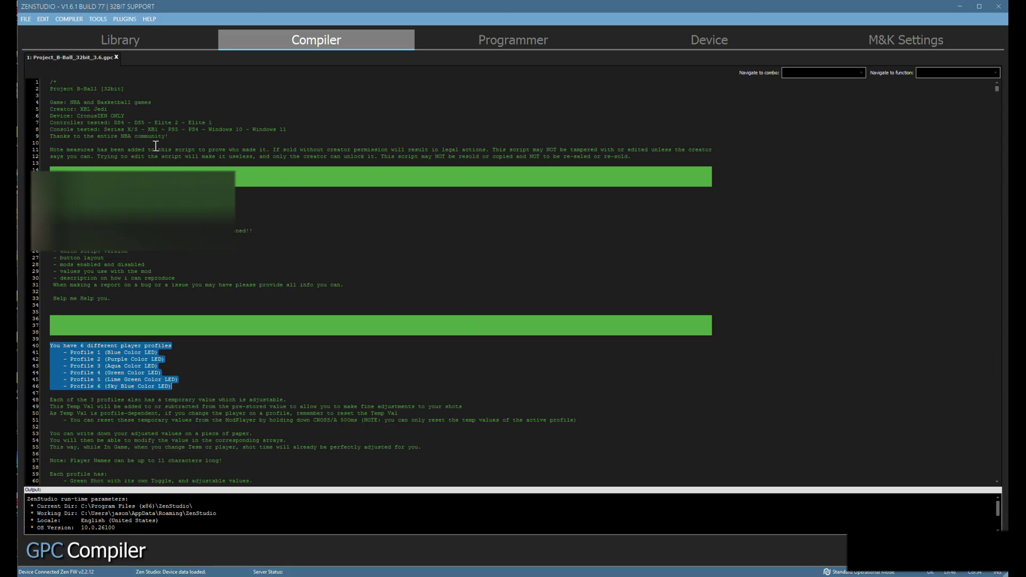
pyautogui.moveTo(51, 143); pyautogui.dragTo(324, 168)
pyautogui.moveTo(127, 303); pyautogui.dragTo(93, 301)
pyautogui.click(182, 420)
pyautogui.scroll(-6, 184, 395)
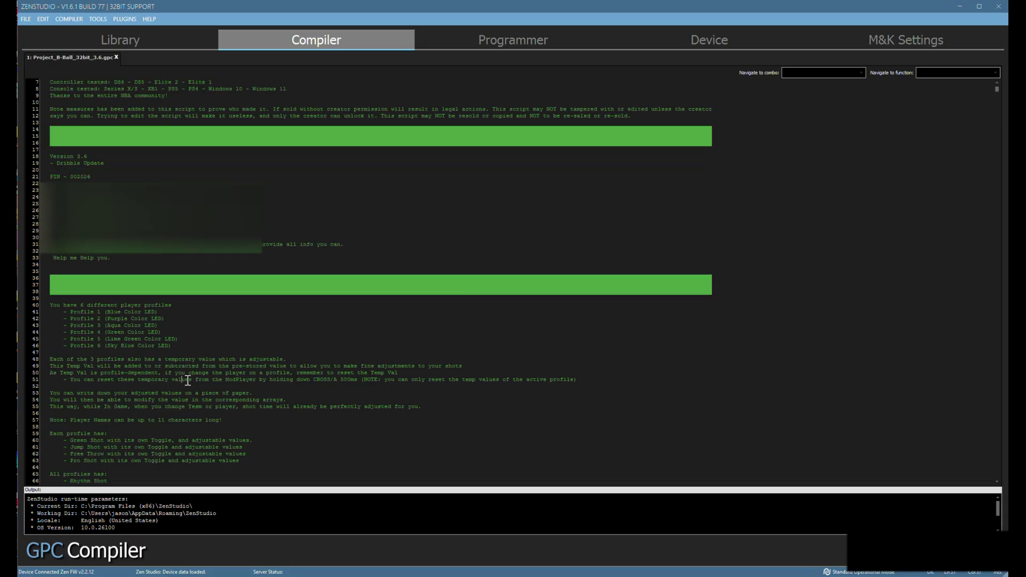
pyautogui.scroll(-2, 188, 379)
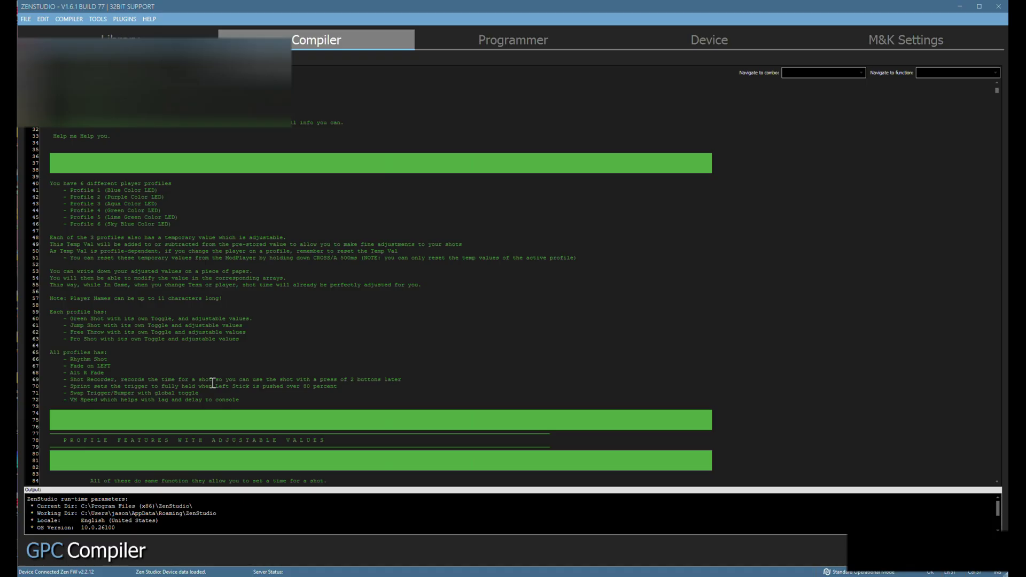
pyautogui.scroll(8, 203, 380)
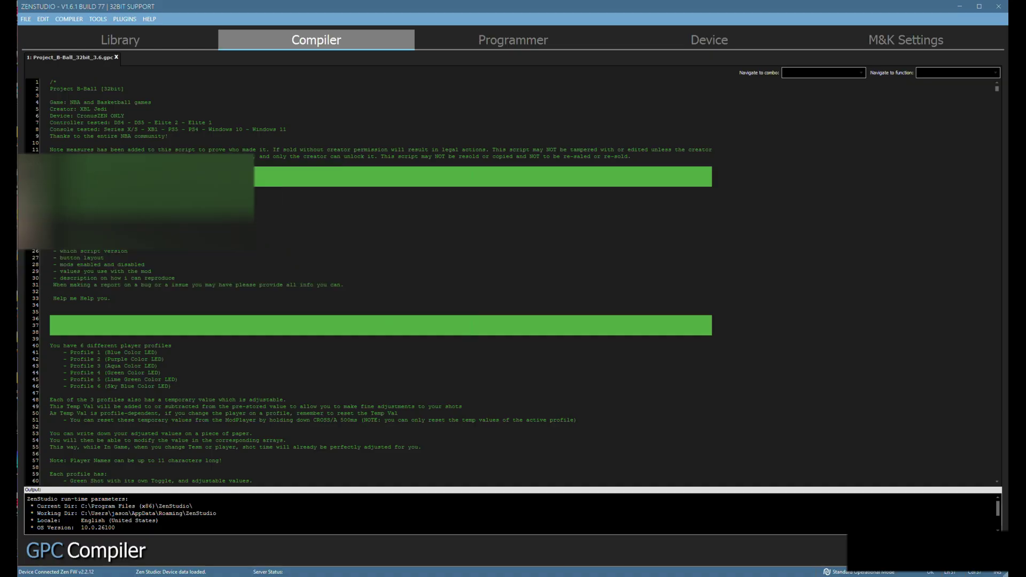
pyautogui.press('super+e')
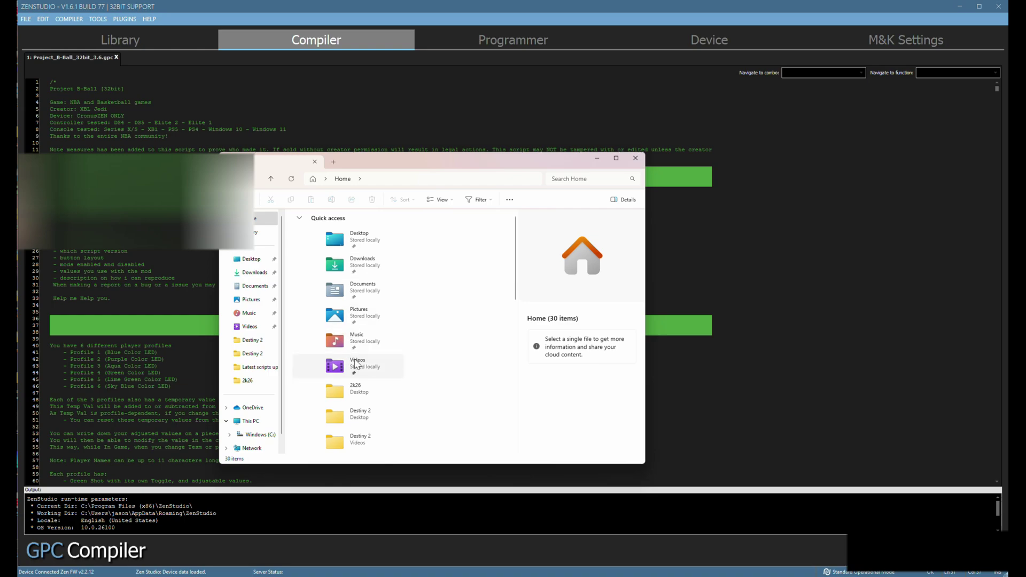
# Step: Open Project_B-Ball_32bit_3.6.gpc from Latest scripts updates 2025 with Notepad
pyautogui.scroll(-3, 365, 361)
pyautogui.doubleClick(367, 356)
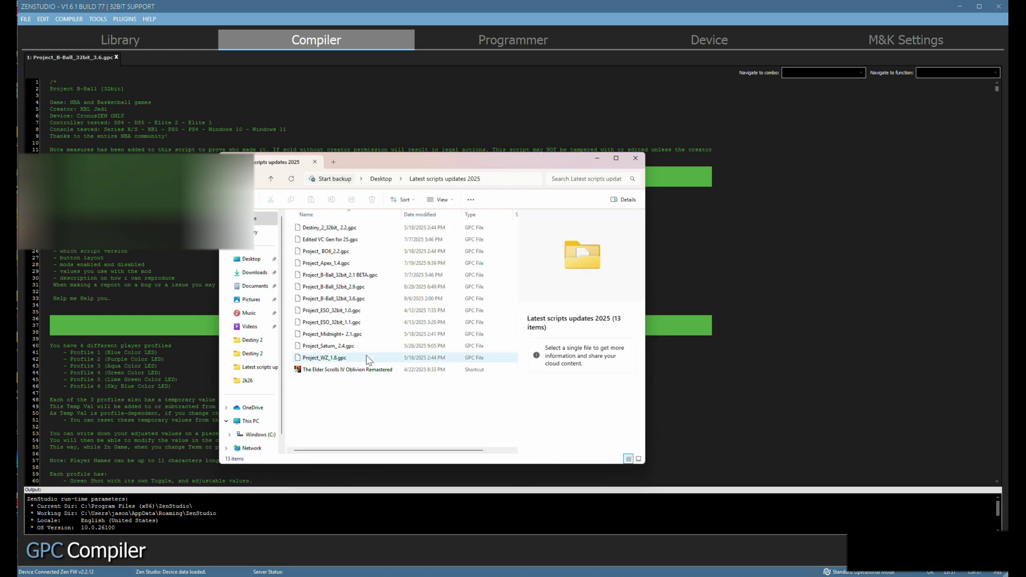
pyautogui.click(329, 299)
pyautogui.doubleClick(329, 299)
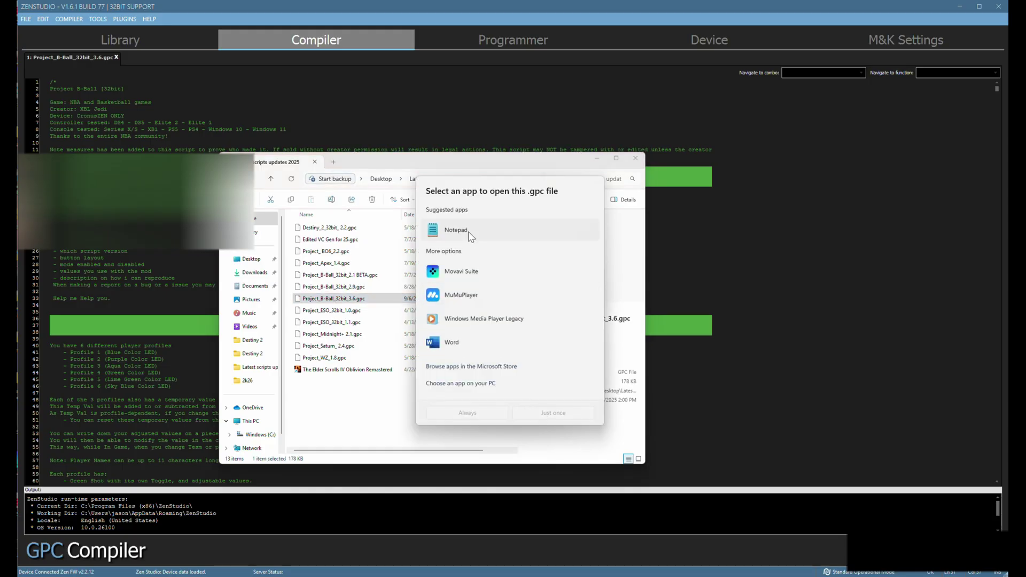
pyautogui.click(553, 413)
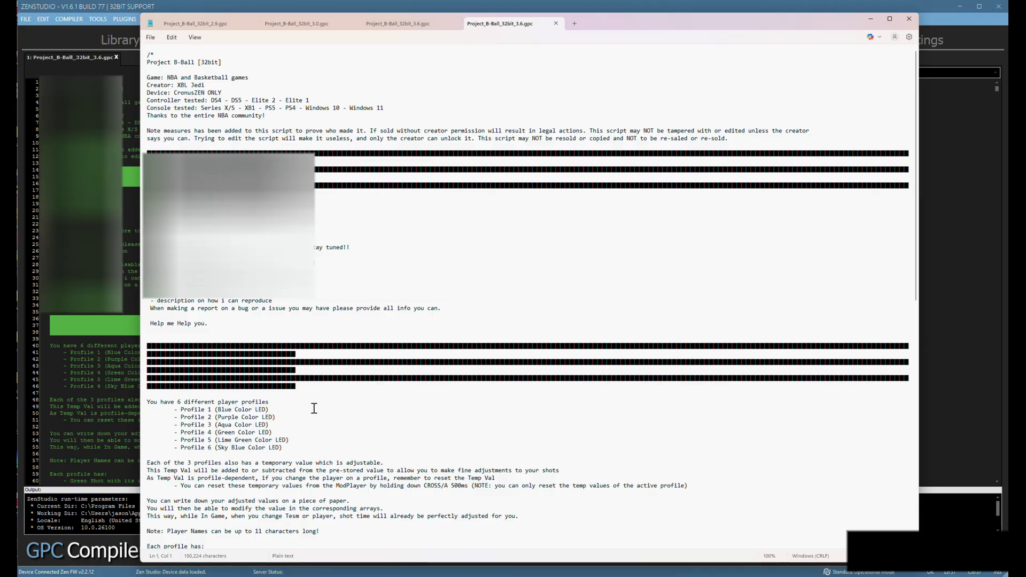
# Step: Scroll through the B-Ball script in Notepad, then switch back to Zen Studio
pyautogui.scroll(-5, 337, 359)
pyautogui.scroll(4, 344, 365)
pyautogui.scroll(1, 344, 365)
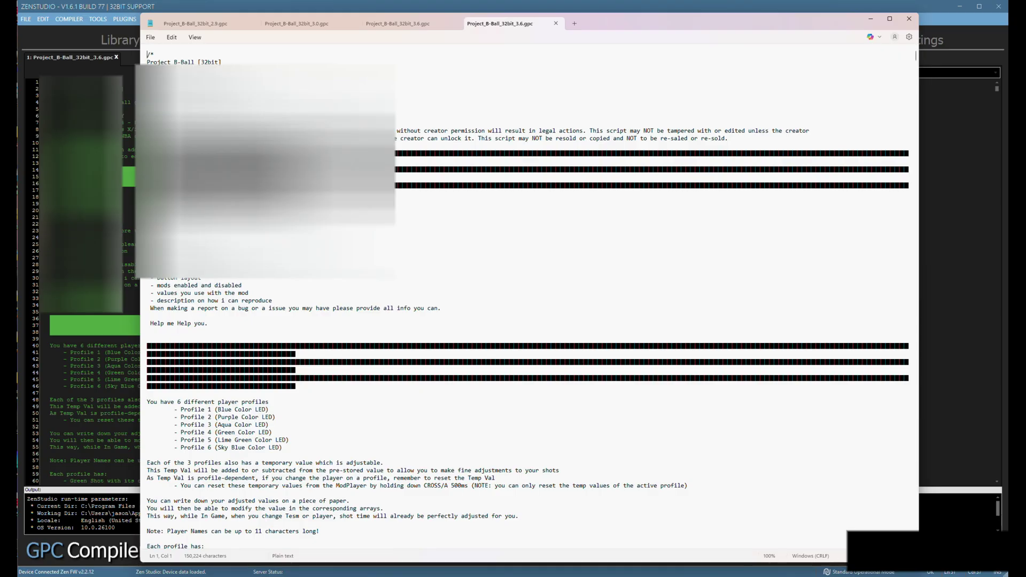
pyautogui.hotkey('alt', 'Tab')
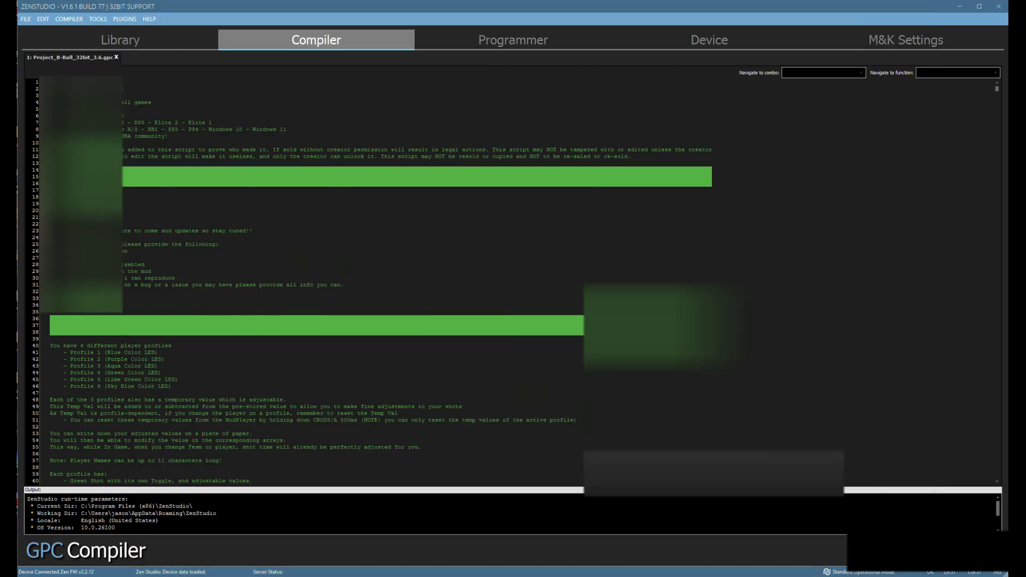
# Step: Switch to the Programmer and list the GPC Scripts, including Project_B-Ball_32bit_3.6.gpc
pyautogui.click(520, 47)
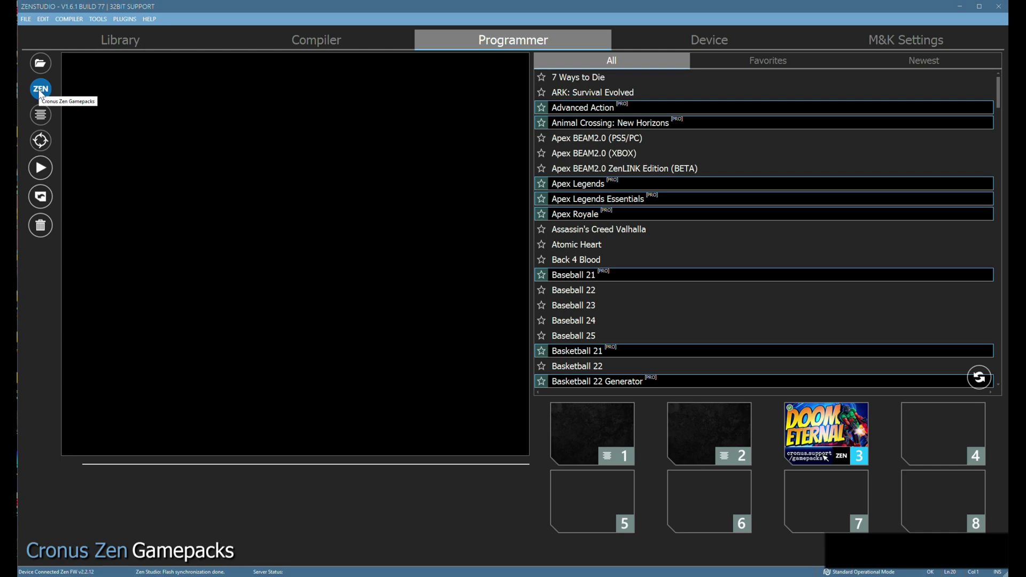
pyautogui.click(39, 115)
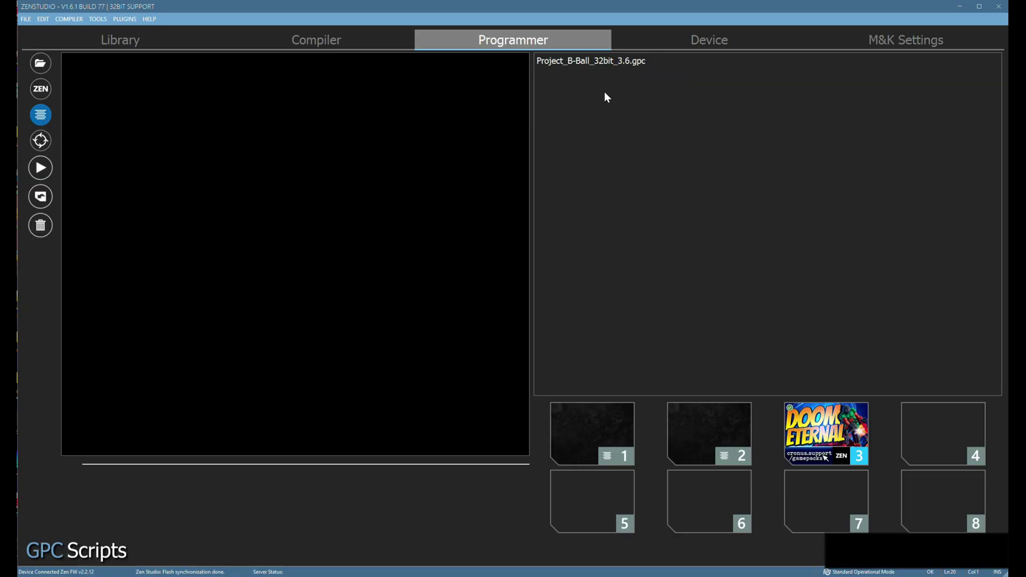
# Step: Drag Project_B-Ball_32bit_3.6.gpc into slot 4 and save the slots to the Cronus Zen
pyautogui.click(599, 64)
pyautogui.moveTo(599, 64); pyautogui.dragTo(746, 230)
pyautogui.moveTo(926, 427); pyautogui.dragTo(925, 427)
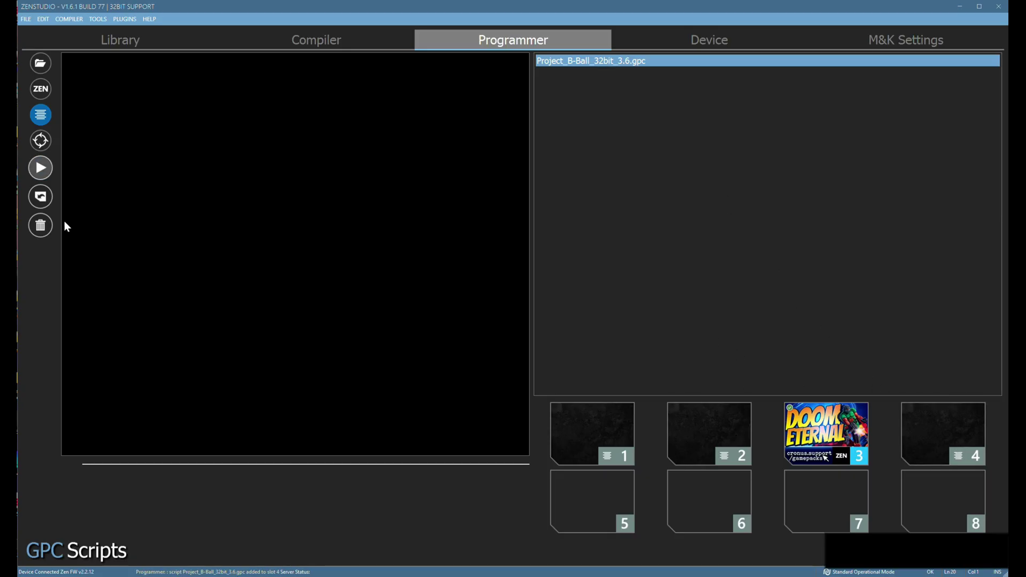
pyautogui.click(46, 173)
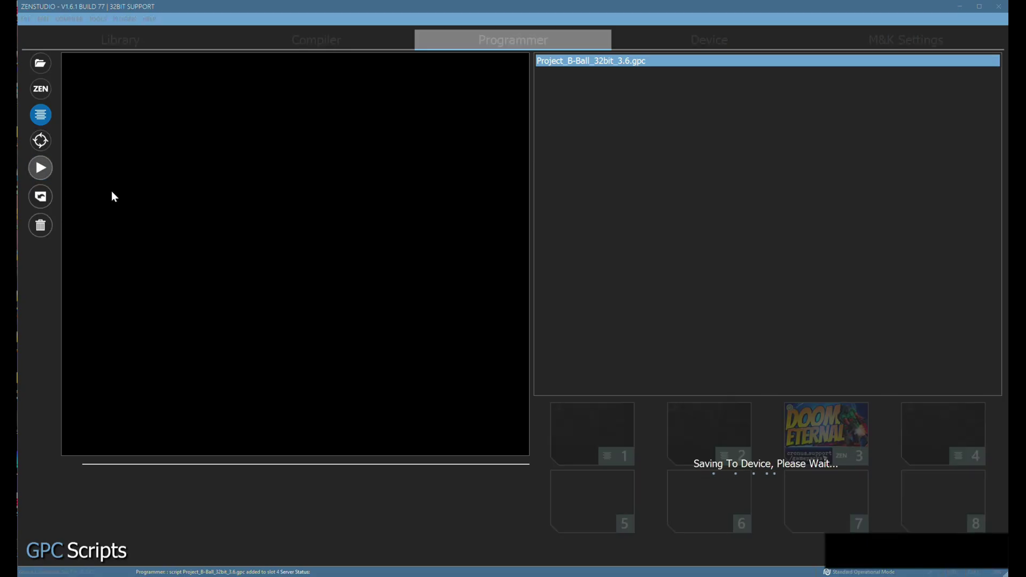